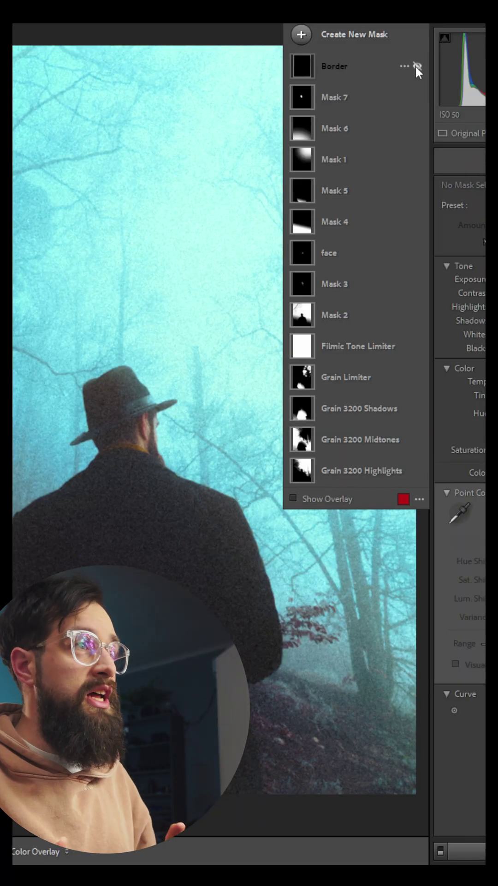
{"action": "left_click", "coordinate": [414, 66]}
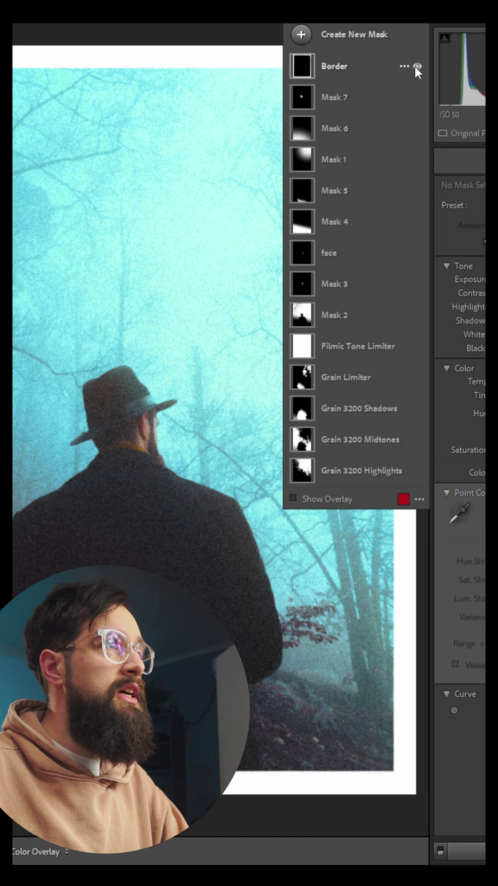
{"action": "left_click", "coordinate": [415, 66]}
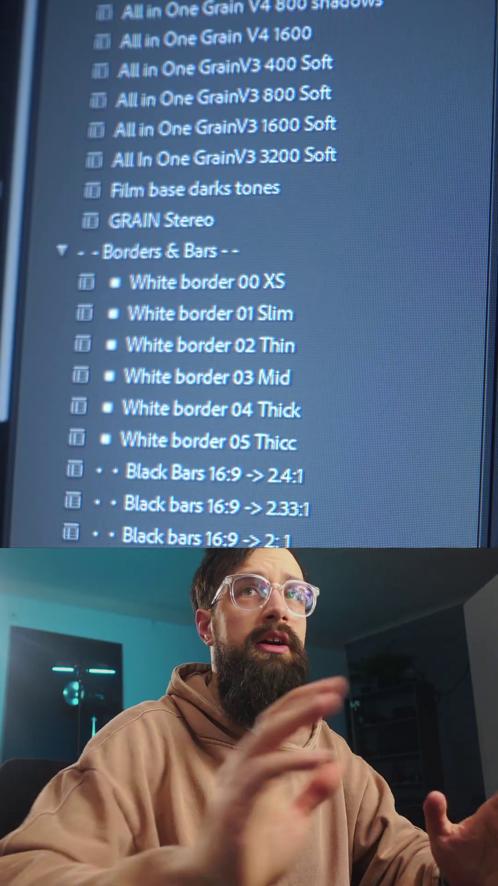
Step: Frame the foggy forest portrait with the Borders & Bars preset White border 04 Thick
{"action": "left_click", "coordinate": [279, 403]}
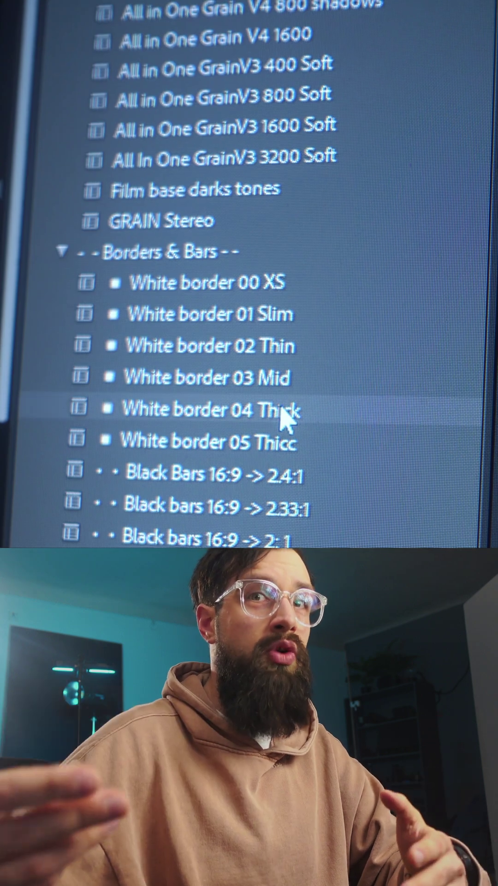
Step: Replace the portrait's border with the Borders & Bars preset White border 05 Thicc
{"action": "left_click", "coordinate": [279, 403]}
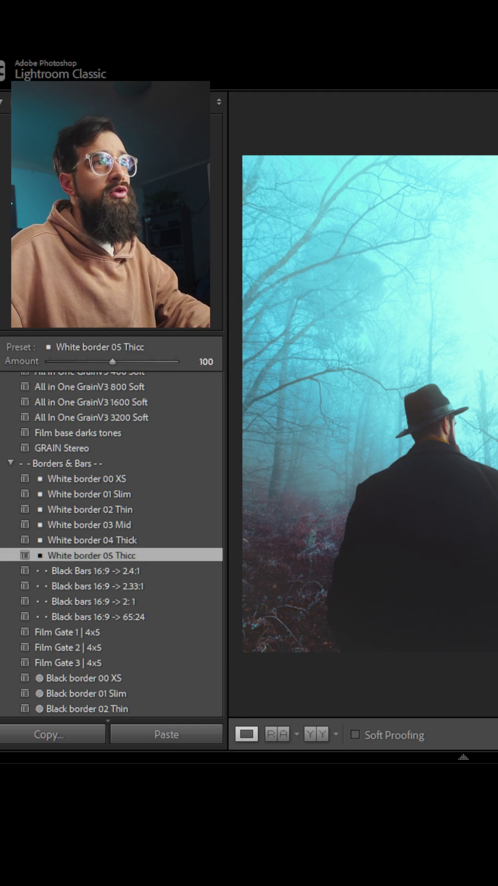
Step: Raise the crop's bottom edge, then reapply White border 05 Thicc to the cropped portrait
{"action": "key", "text": "r"}
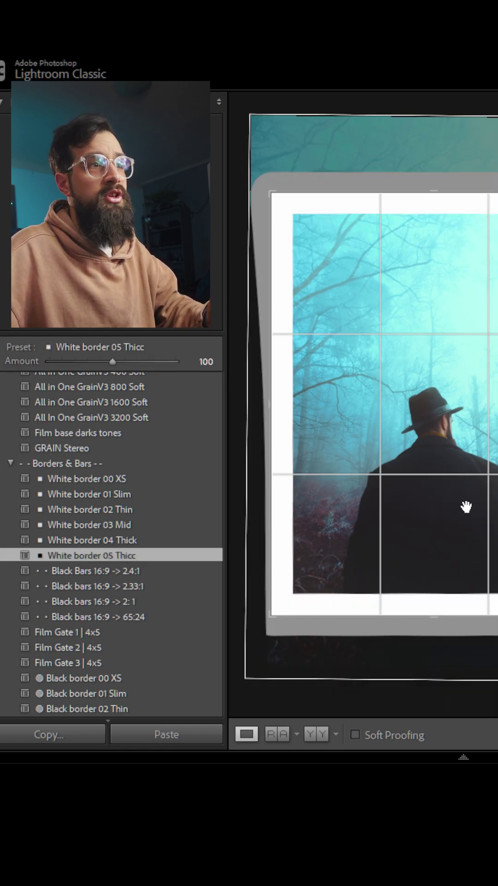
{"action": "left_click_drag", "start_coordinate": [430, 622], "coordinate": [433, 607]}
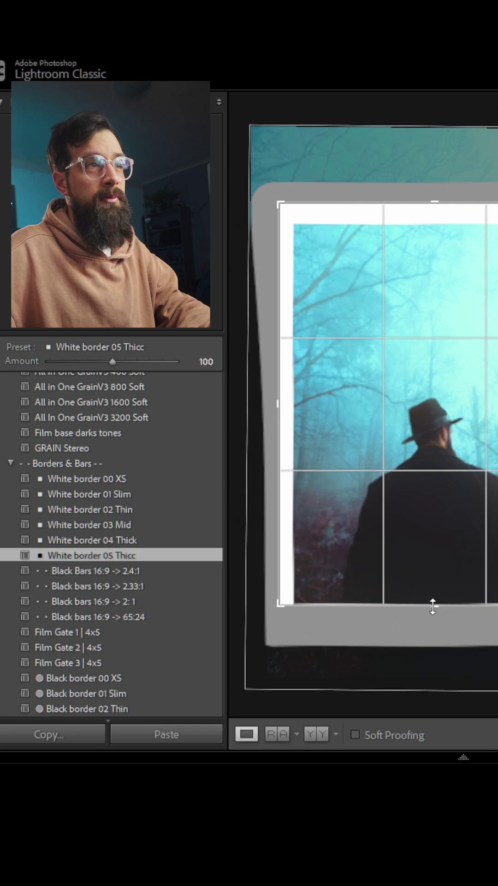
{"action": "left_click", "coordinate": [436, 571]}
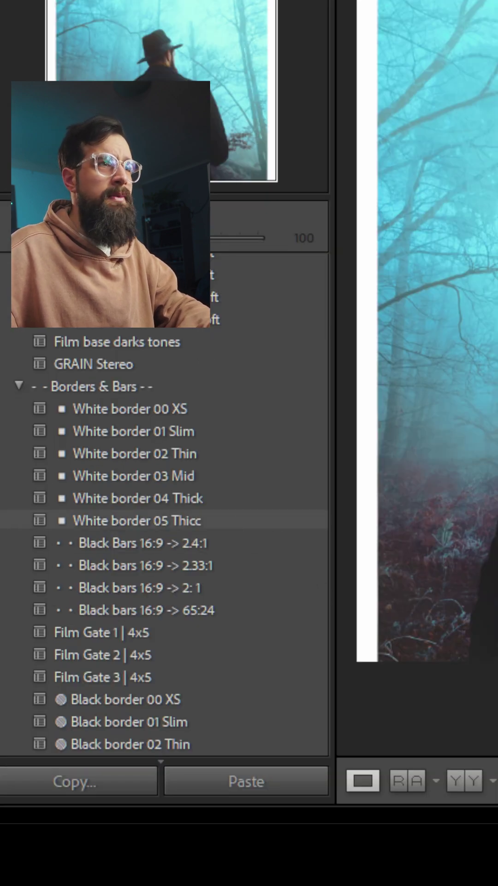